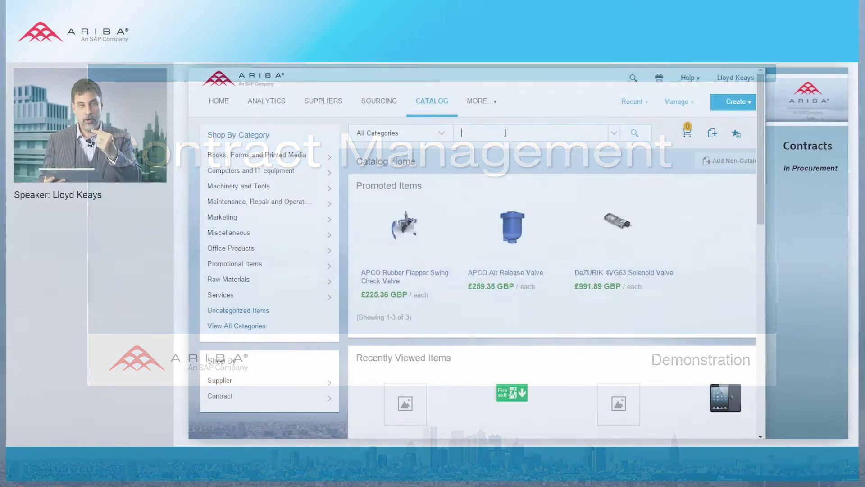
# Search the catalog for 'first aid' and add the €45.00 First Aid Kit to the cart
pyautogui.click(506, 133)
pyautogui.write('first aid')
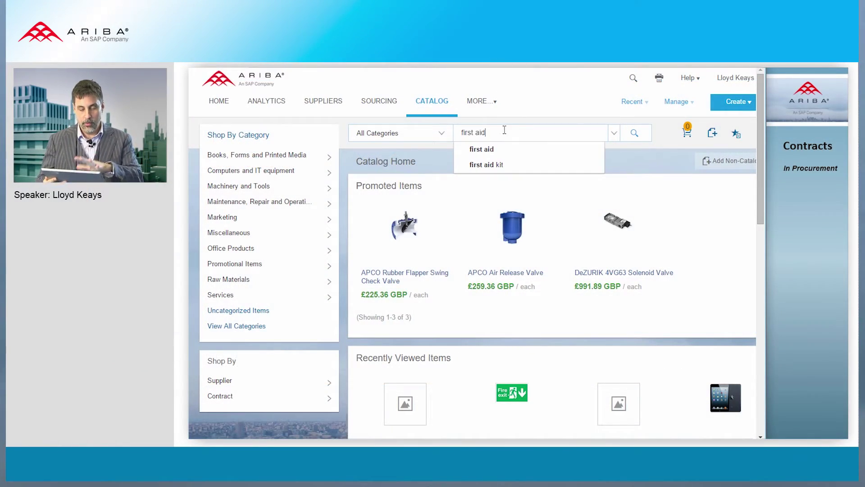
pyautogui.click(482, 151)
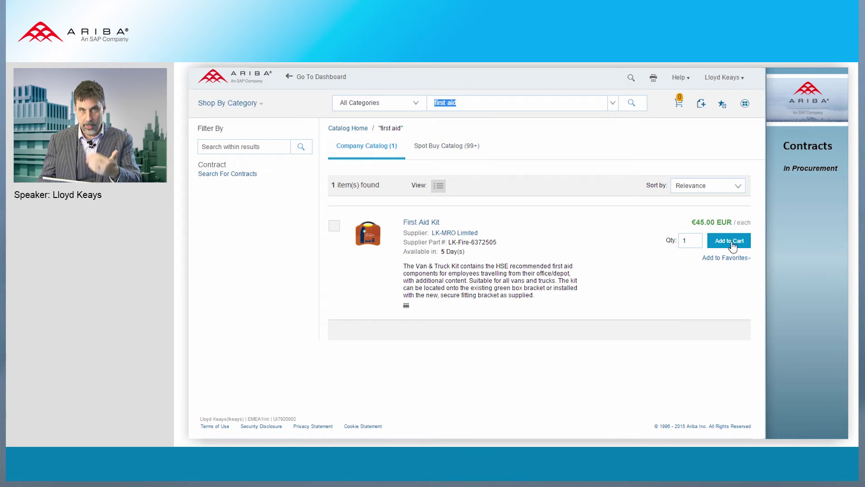
pyautogui.click(730, 241)
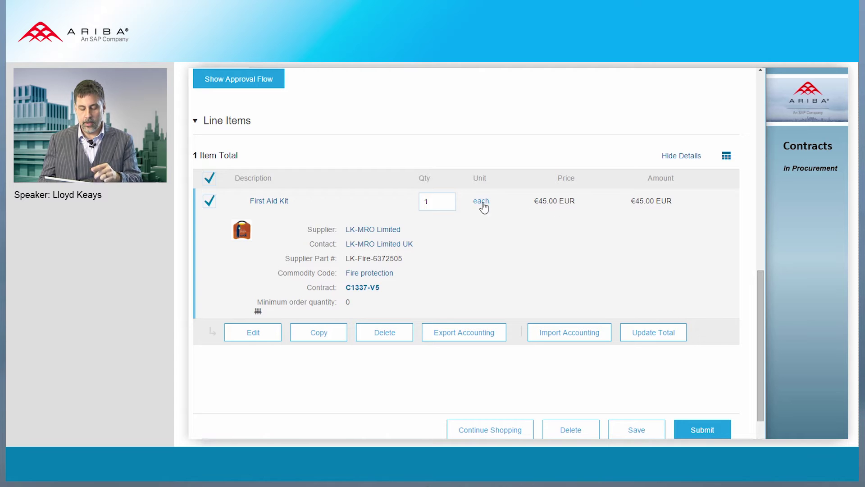
# Raise the First Aid Kit quantity to 10, then 100, for €42.75 each and a €4,275.00 total
pyautogui.click(440, 199)
pyautogui.write('0')
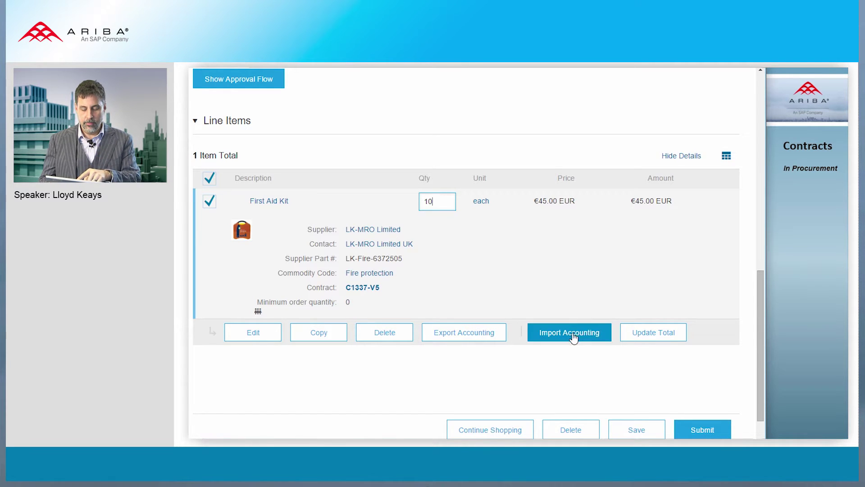
pyautogui.click(652, 334)
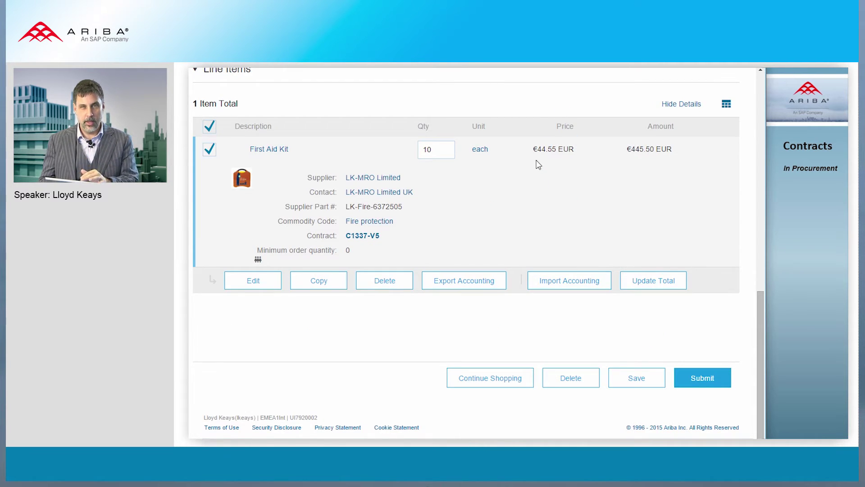
pyautogui.click(449, 149)
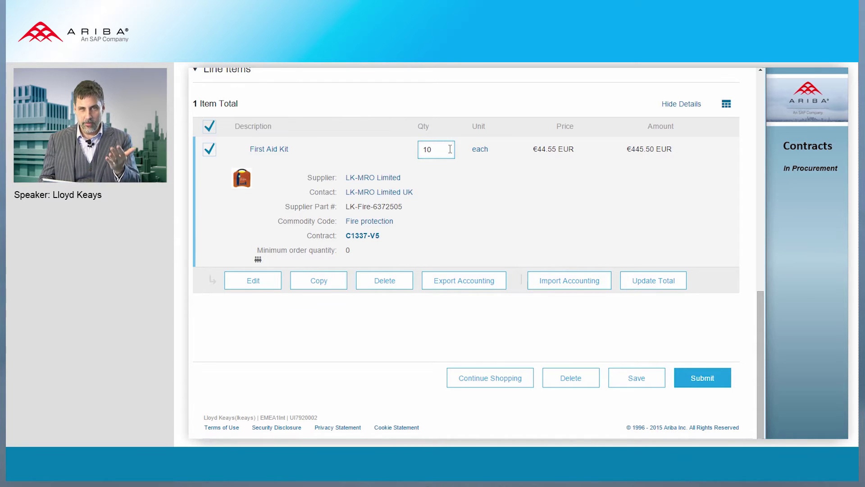
pyautogui.write('0')
pyautogui.click(636, 280)
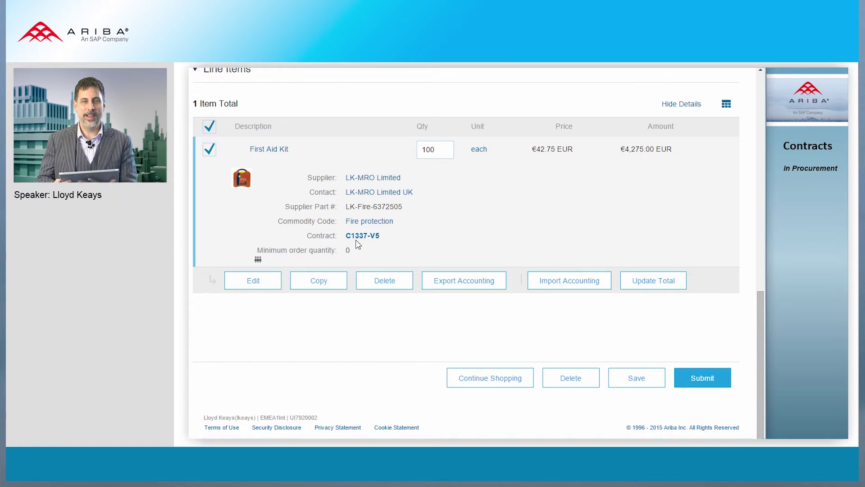
# Go from the kit's Applicable Contracts to contract C1337-V5's workspace CW178953
pyautogui.click(360, 236)
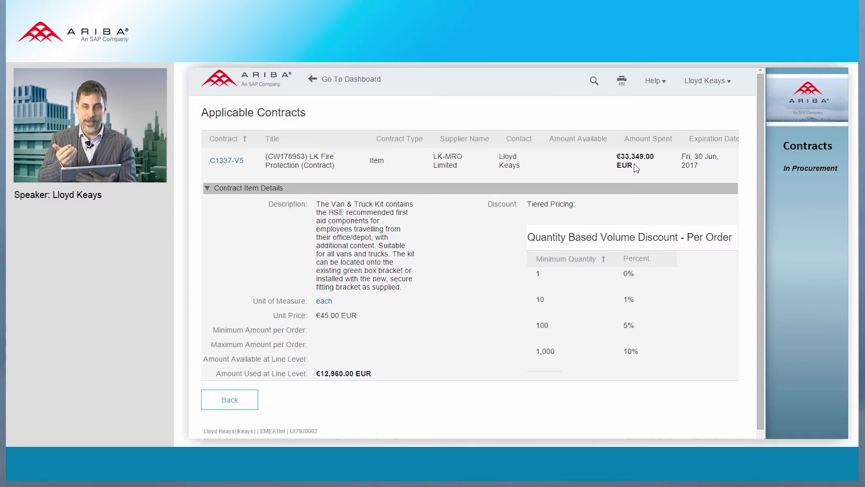
pyautogui.click(219, 162)
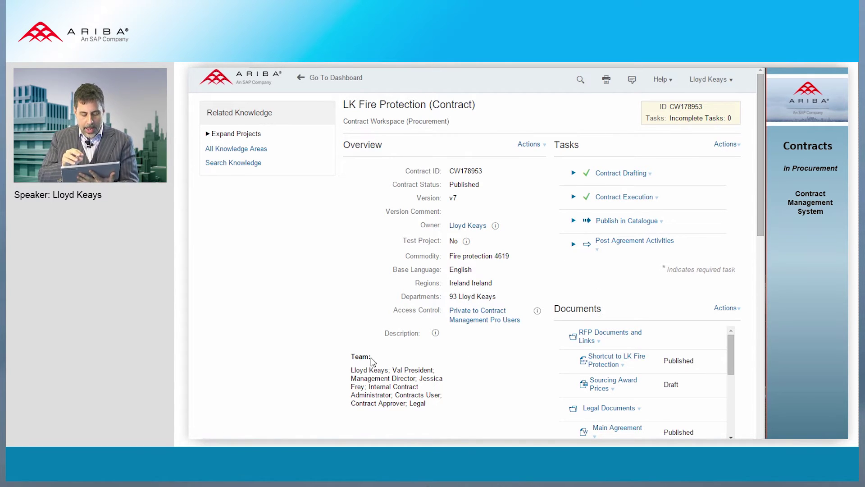
pyautogui.moveTo(758, 172); pyautogui.dragTo(766, 332)
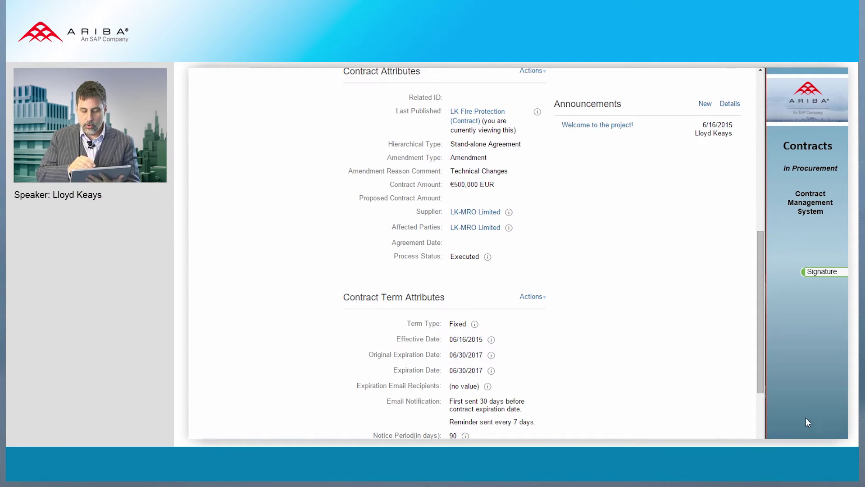
pyautogui.moveTo(761, 375); pyautogui.dragTo(750, 217)
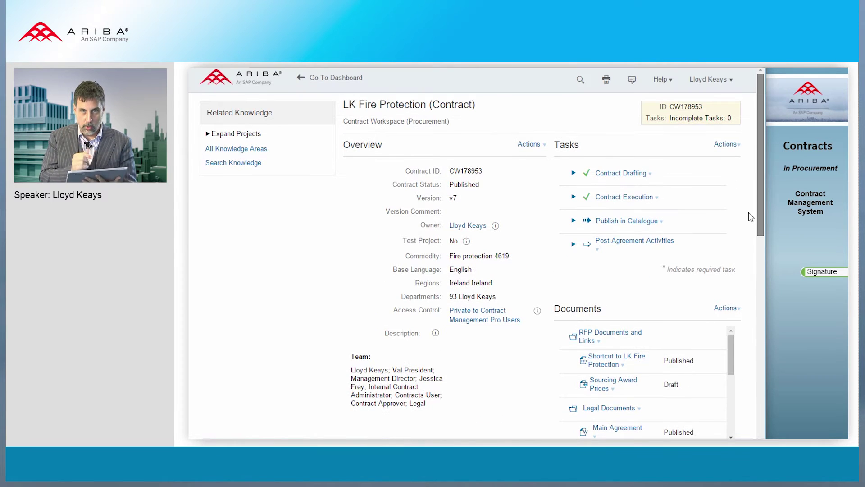
# Expand Contract Execution, view the Main Agreement document's details and list its clause types
pyautogui.click(573, 198)
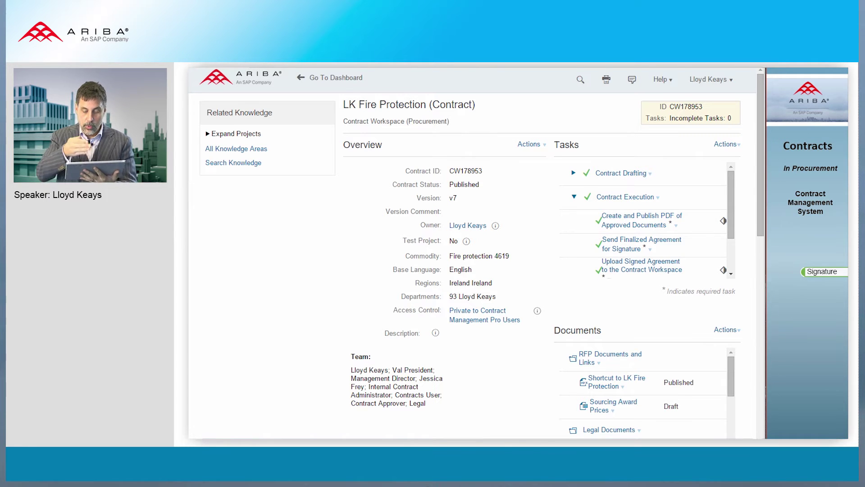
pyautogui.moveTo(758, 197); pyautogui.dragTo(761, 240)
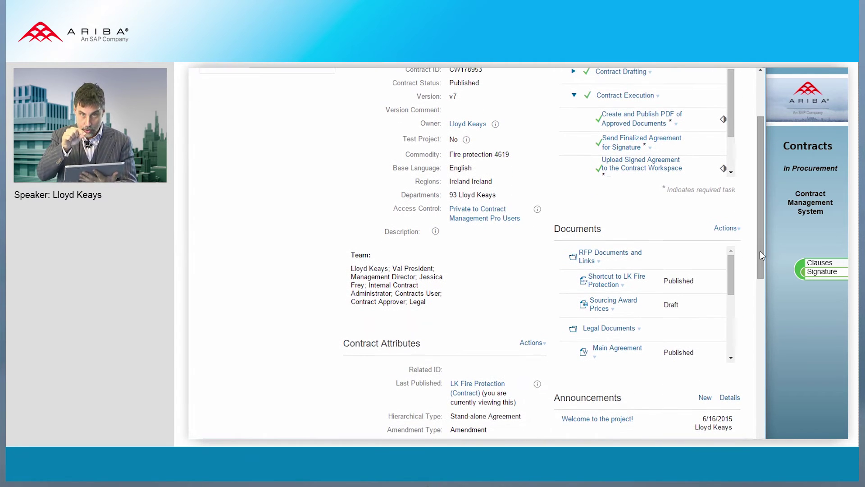
pyautogui.click(611, 352)
pyautogui.click(619, 400)
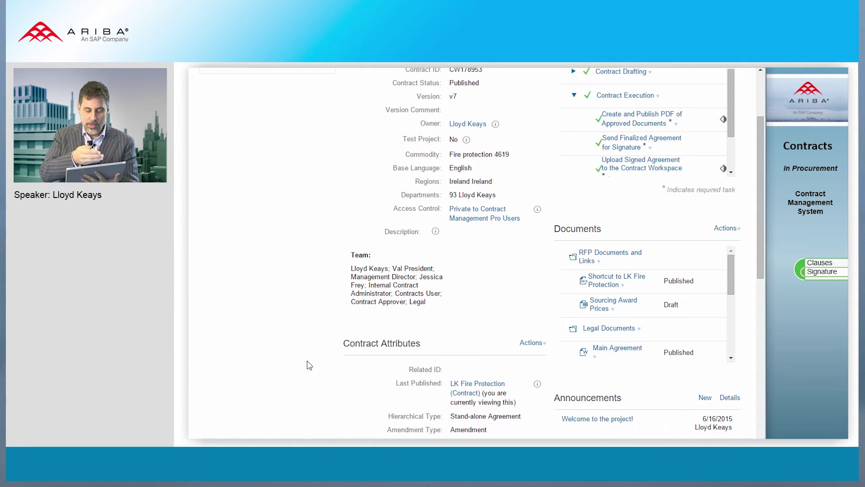
pyautogui.click(441, 227)
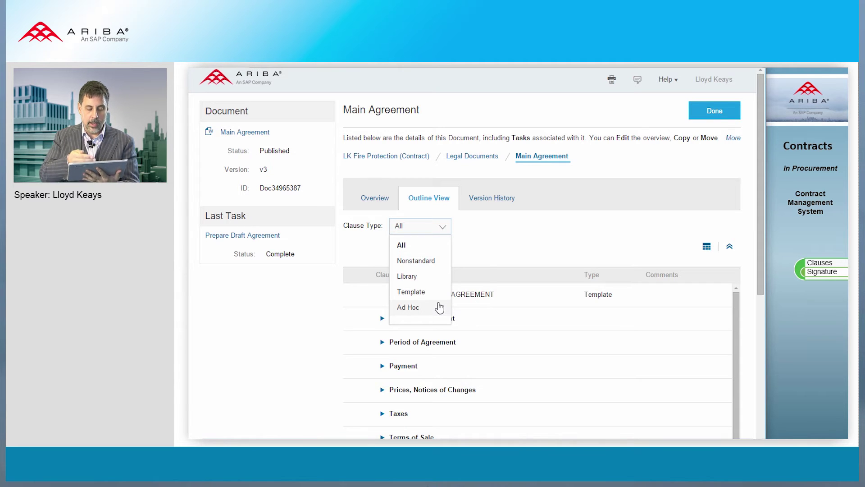
# With all clause types shown, expand Prices Notices of Changes, Payment and Period of Agreement, then view Version History
pyautogui.click(335, 349)
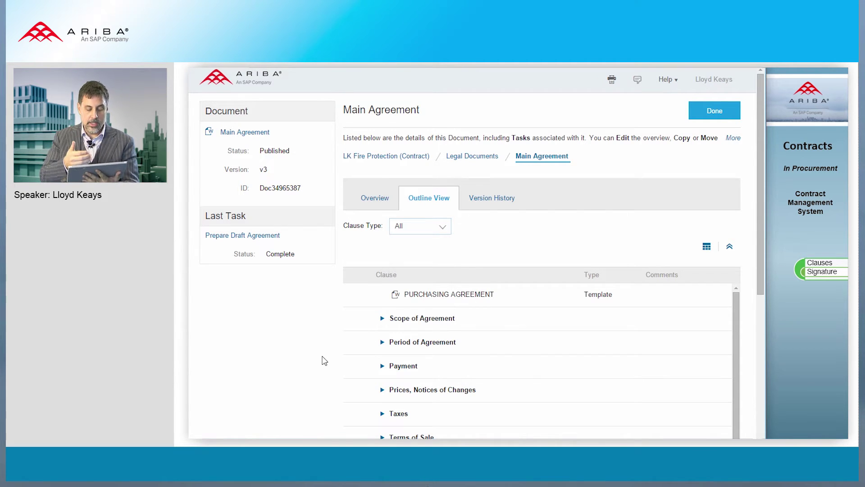
pyautogui.click(382, 391)
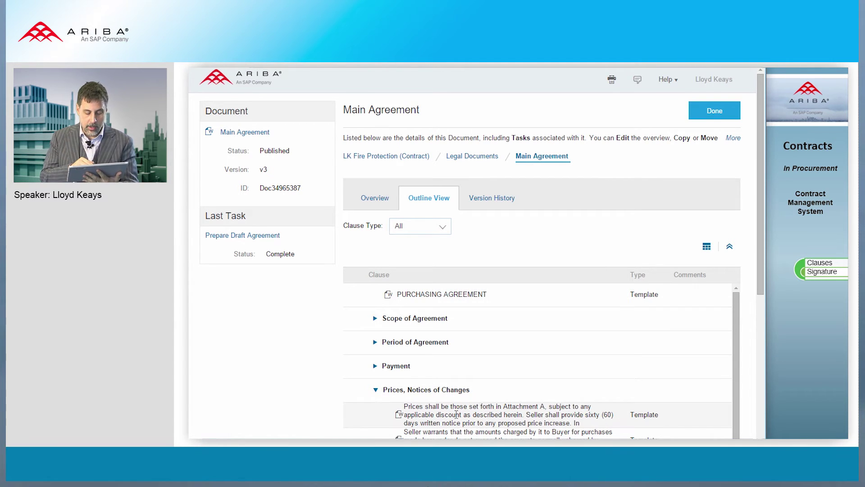
pyautogui.click(375, 366)
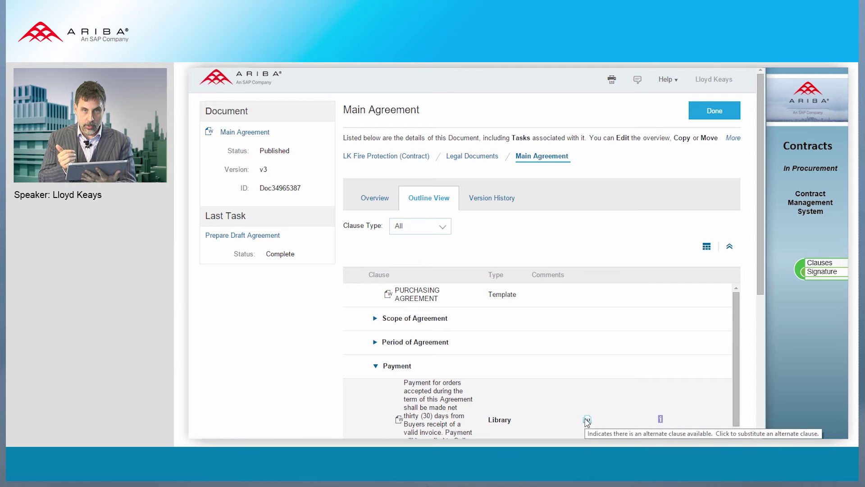
pyautogui.click(375, 342)
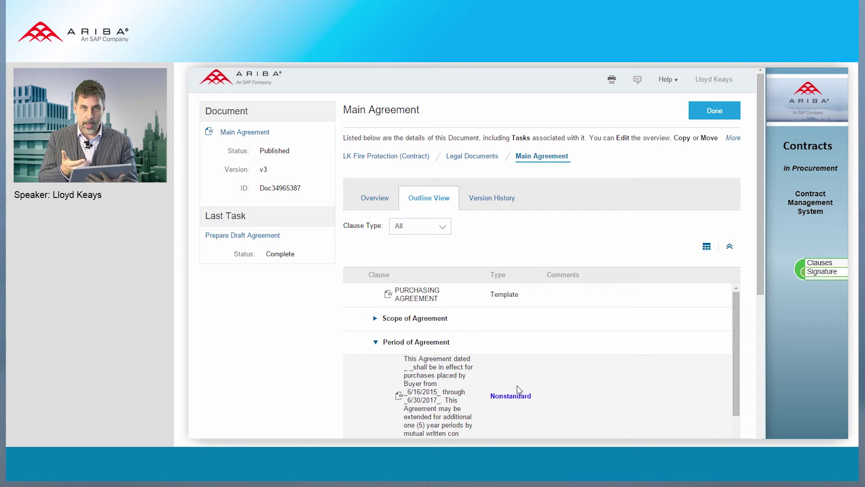
pyautogui.click(483, 198)
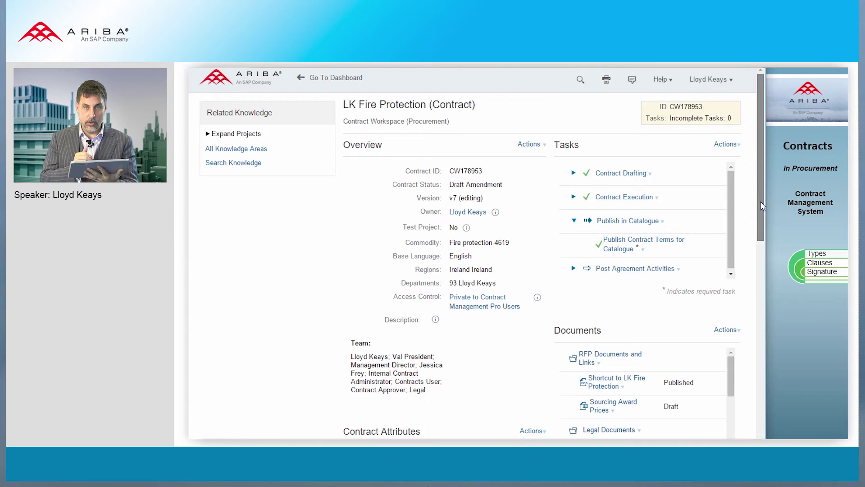
# Open Edit Attributes, keep Stand-alone Agreement as the hierarchical type, and cancel without changes
pyautogui.moveTo(760, 205); pyautogui.dragTo(757, 306)
pyautogui.click(525, 203)
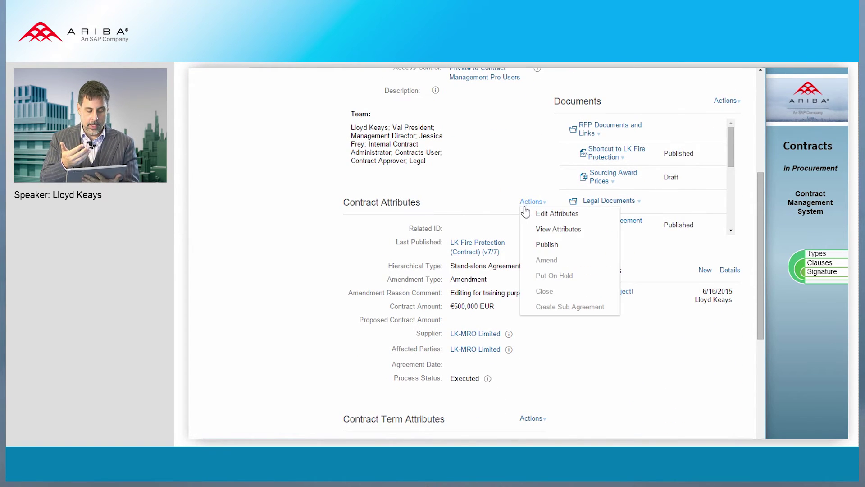
pyautogui.click(557, 213)
pyautogui.click(383, 207)
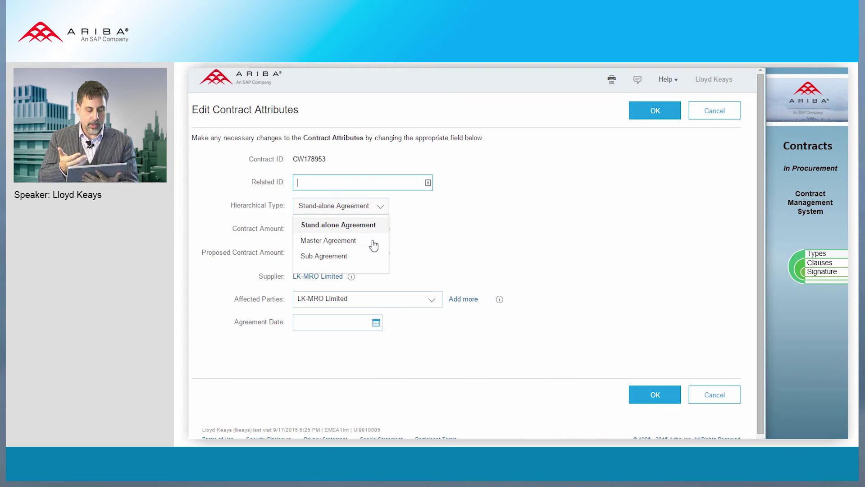
pyautogui.click(430, 260)
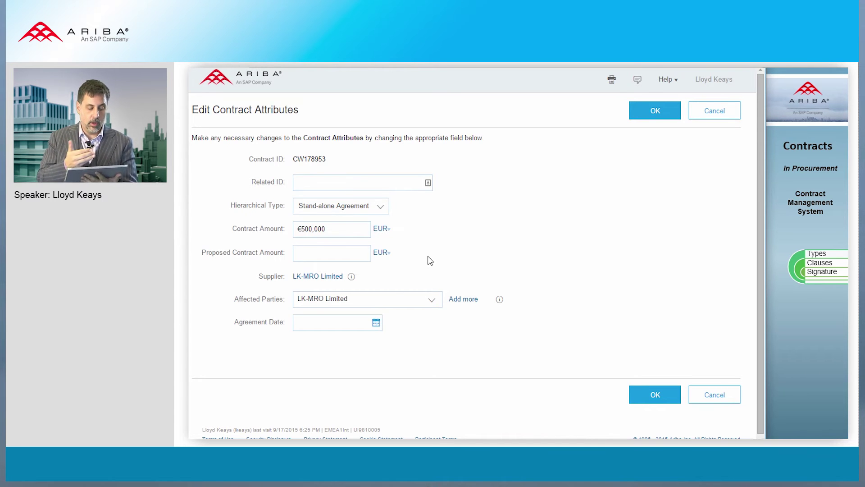
pyautogui.click(710, 117)
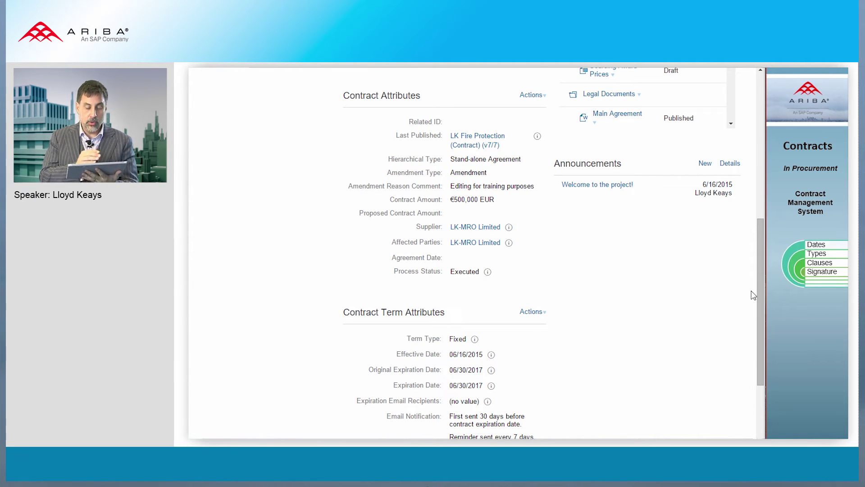
pyautogui.moveTo(759, 303); pyautogui.dragTo(755, 349)
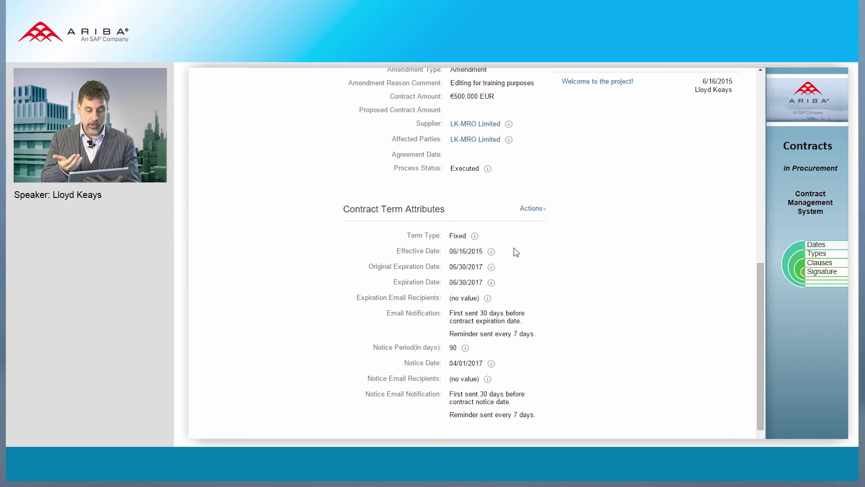
pyautogui.click(532, 208)
pyautogui.click(537, 219)
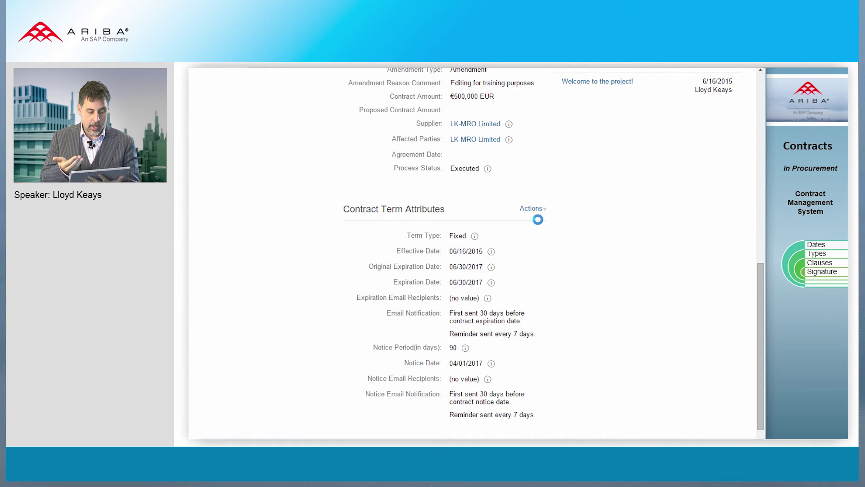
pyautogui.click(345, 161)
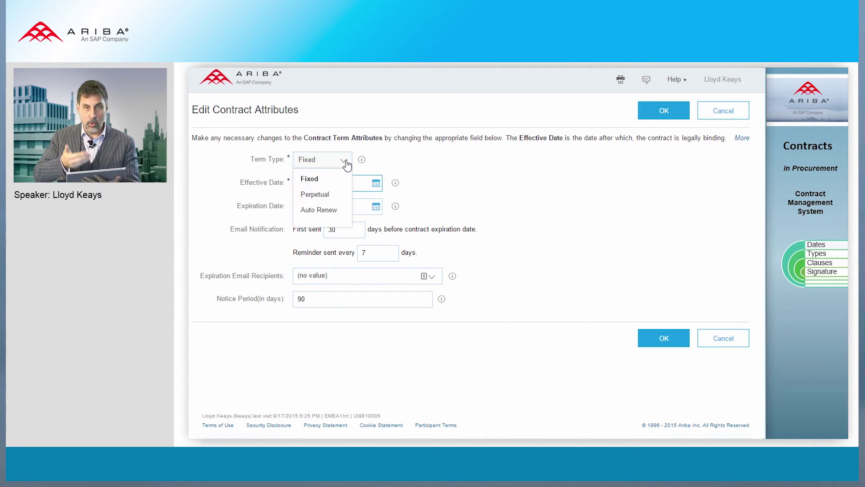
pyautogui.click(464, 199)
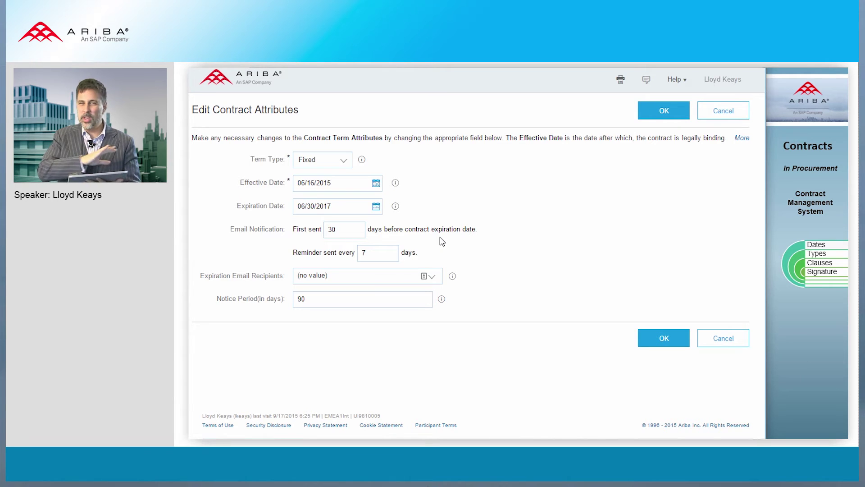
pyautogui.click(720, 119)
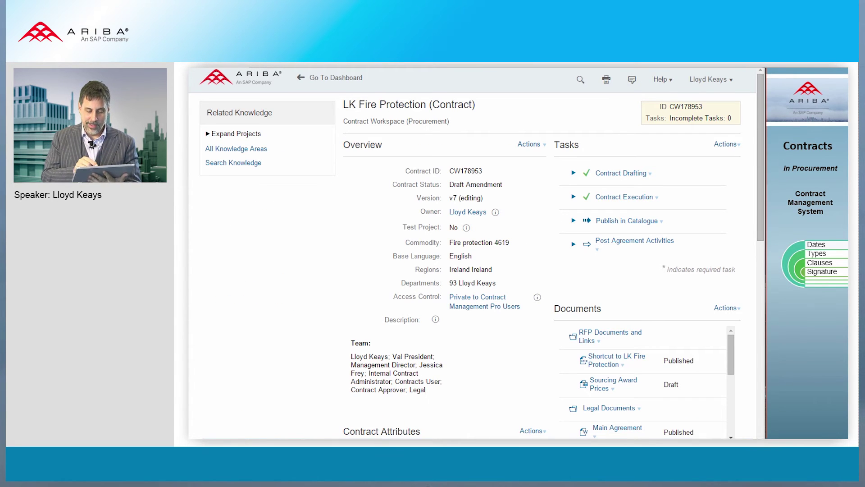
# Review the Contract Approval task's approval flow under Contract Drafting, then exit to the Contracts dashboard
pyautogui.click(631, 168)
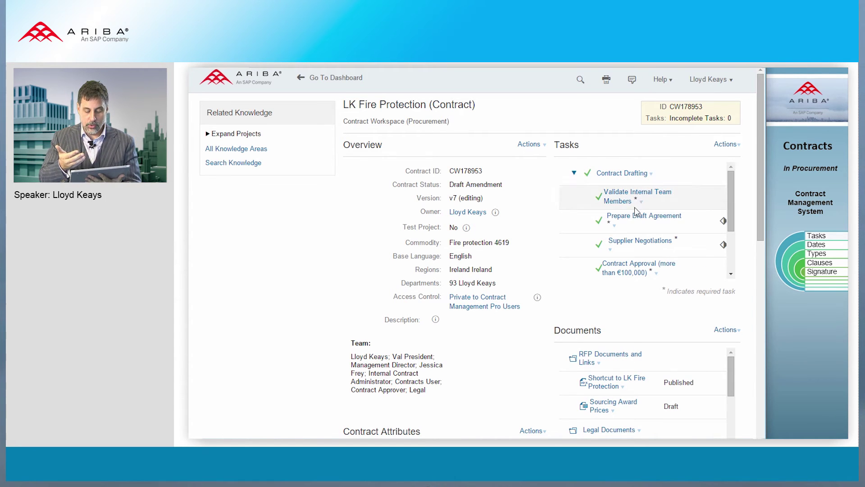
pyautogui.click(635, 269)
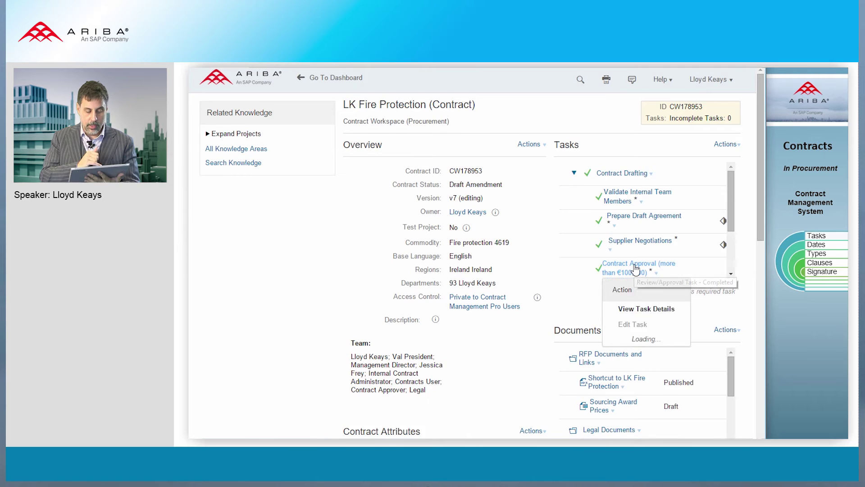
pyautogui.click(647, 309)
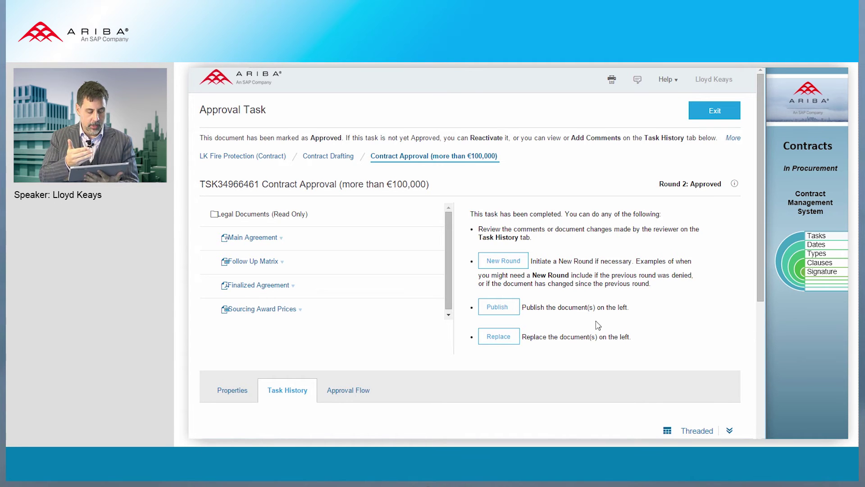
pyautogui.click(355, 391)
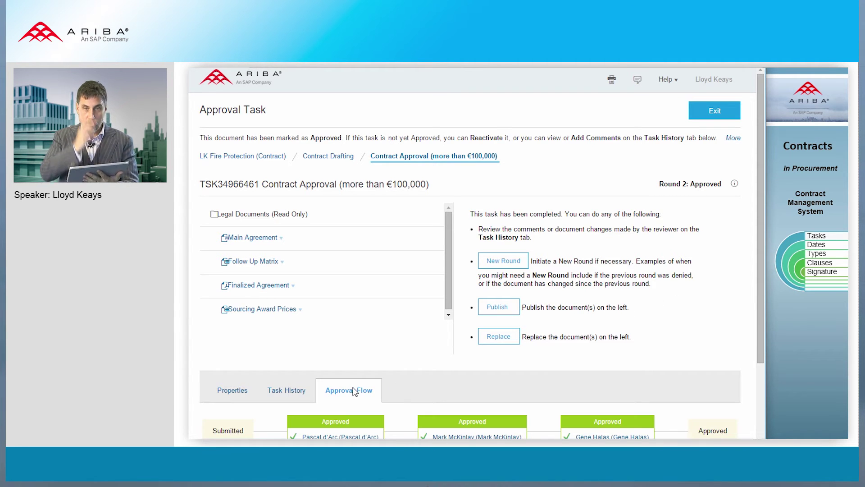
pyautogui.moveTo(761, 321); pyautogui.dragTo(540, 397)
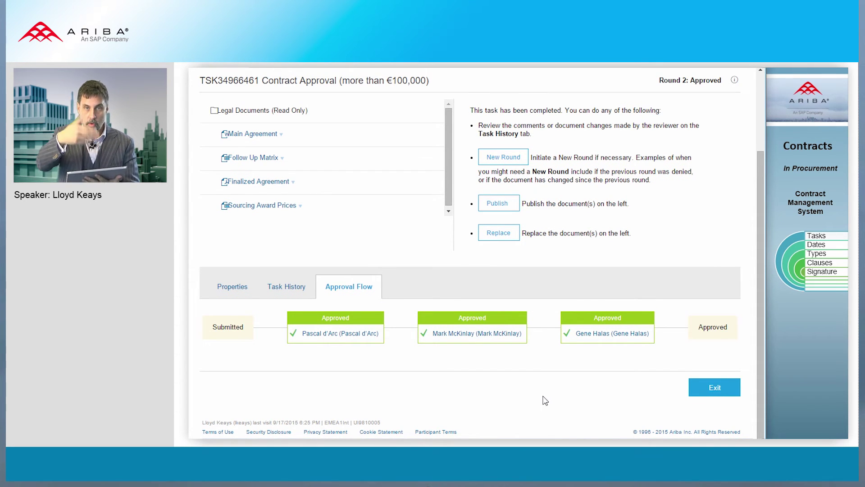
pyautogui.click(703, 388)
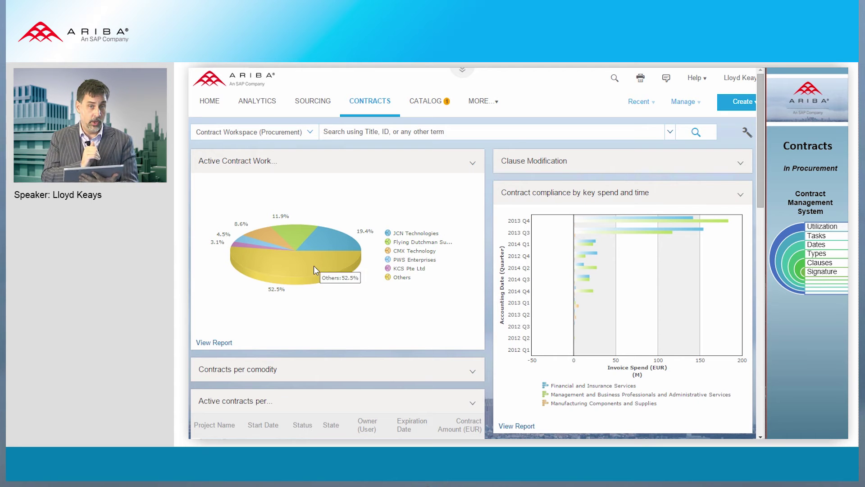
# Rotate the supplier pie chart so Others (52.5%) sits left, glancing down at Expiring Contracts
pyautogui.moveTo(314, 266); pyautogui.dragTo(227, 245)
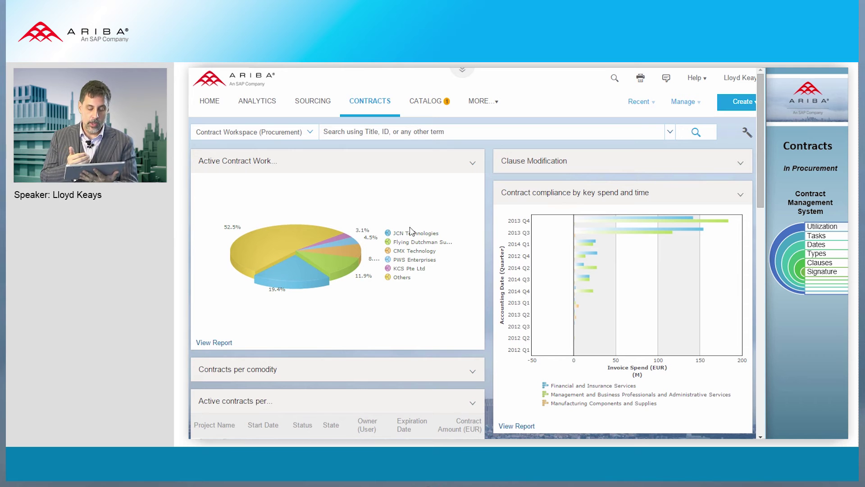
pyautogui.moveTo(759, 168); pyautogui.dragTo(776, 358)
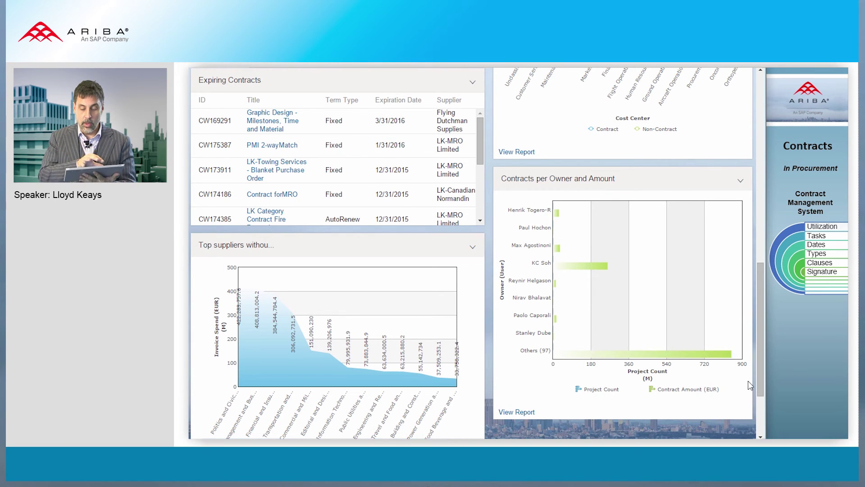
pyautogui.moveTo(761, 384); pyautogui.dragTo(764, 189)
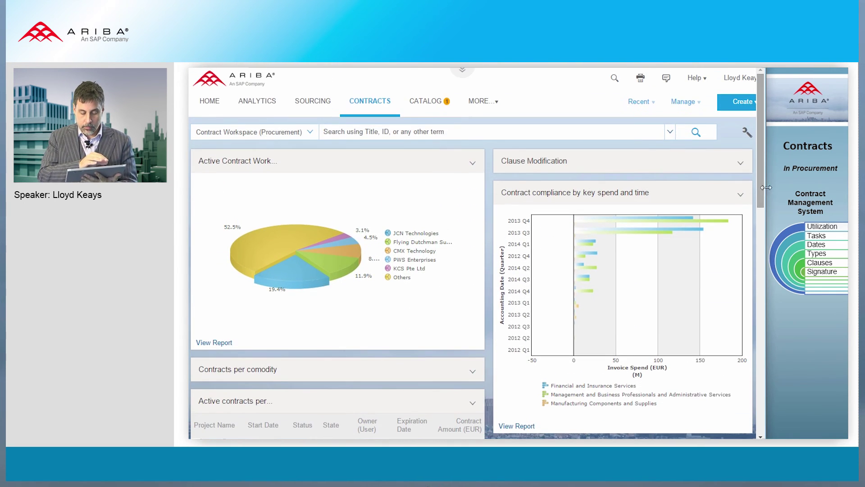
# Expand Clause Modification to show 126 edited and 342 substituted clauses, led by Notices Alt.doc v1
pyautogui.click(741, 163)
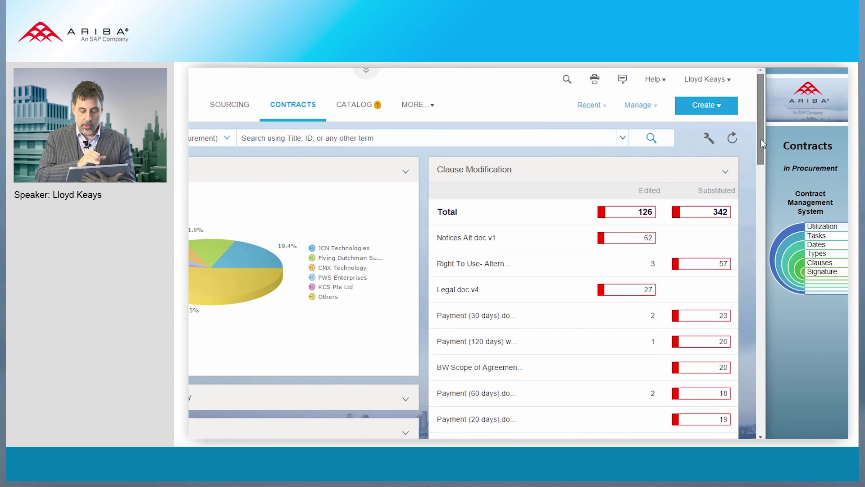
pyautogui.scroll(-1, 762, 144)
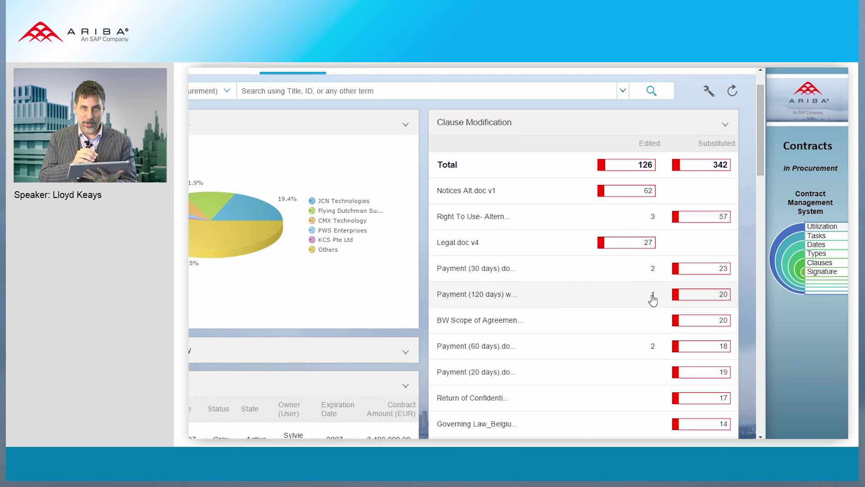
# Search contracts for 'potatoe', search within Contract for IT Goods, and open Standard Purchase Agreement.doc in Word
pyautogui.click(522, 90)
pyautogui.write('po')
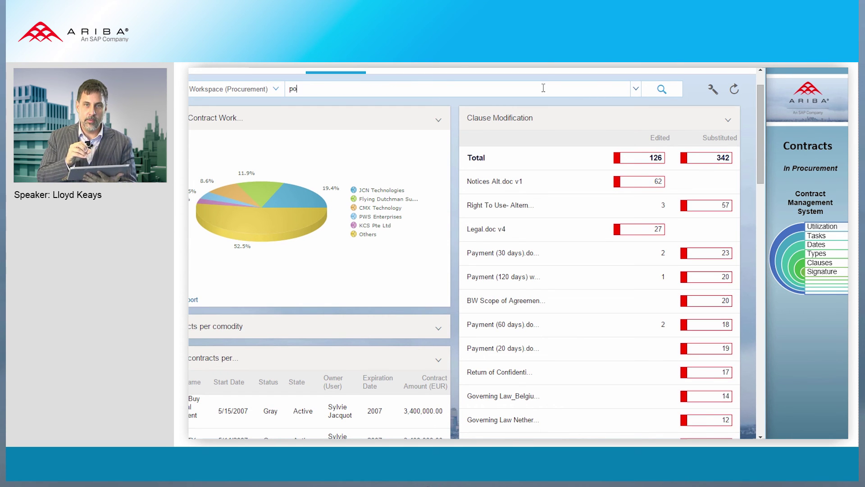
pyautogui.write('tatoe')
pyautogui.click(661, 89)
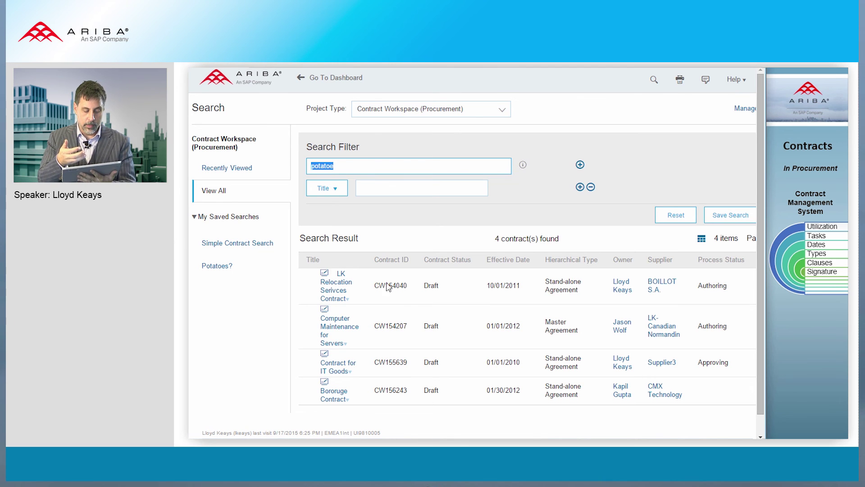
pyautogui.click(338, 366)
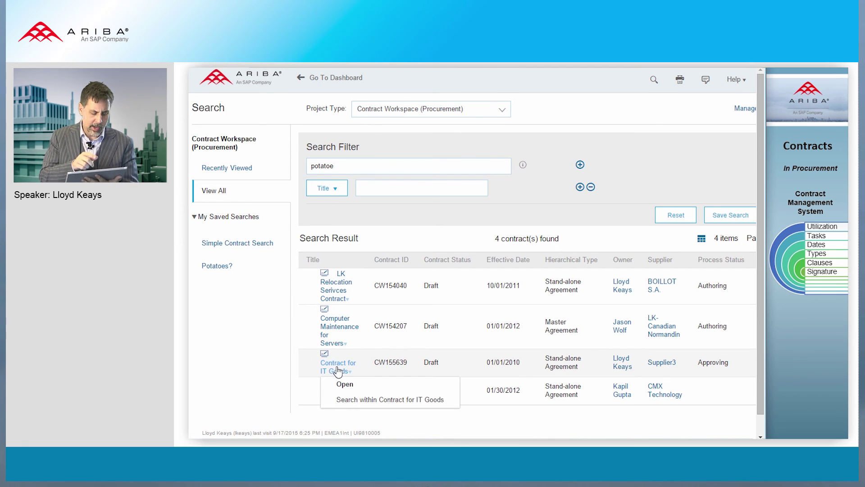
pyautogui.click(351, 399)
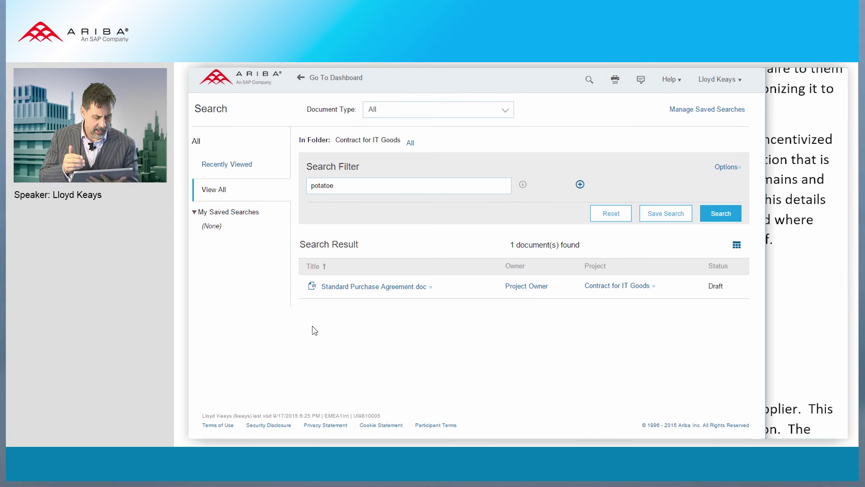
pyautogui.click(313, 288)
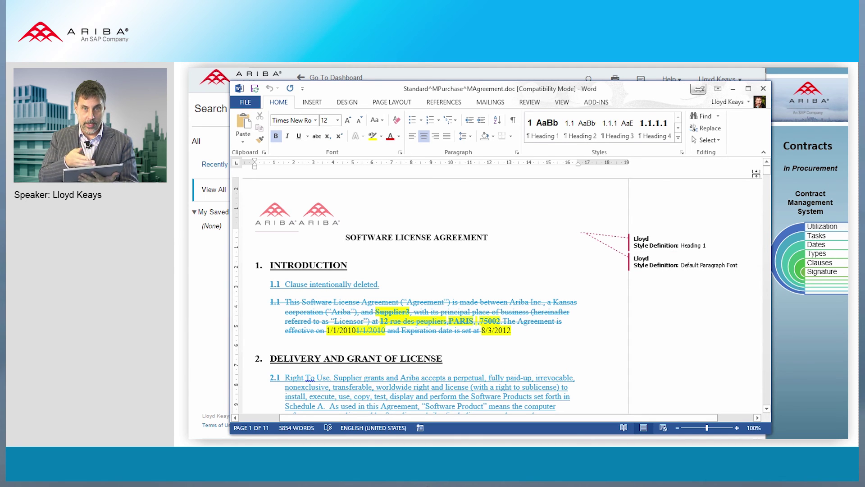
# Search the Word agreement for 'potatoe', finding 2 matches in a tracked address change on page 4
pyautogui.hotkey('ctrl', 'f')
pyautogui.write('potatoe')
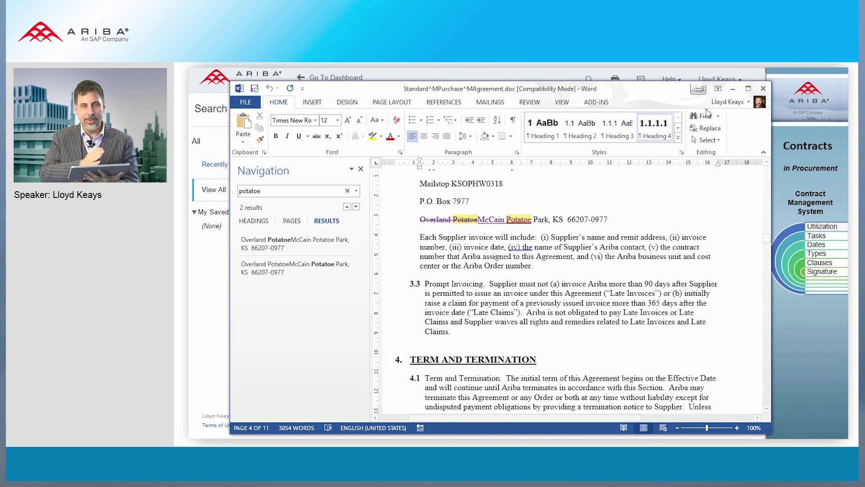
# Close the Word agreement and go back to the Ariba Contracts dashboard with expiring contracts and requests
pyautogui.click(763, 89)
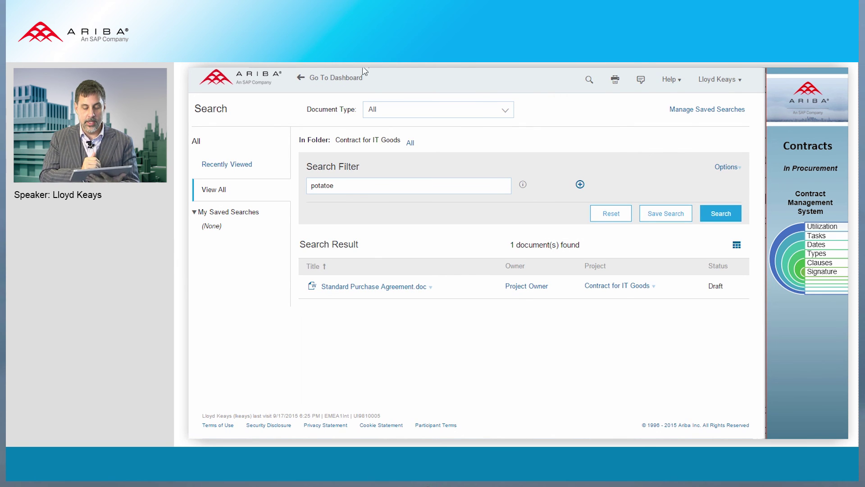
pyautogui.click(337, 77)
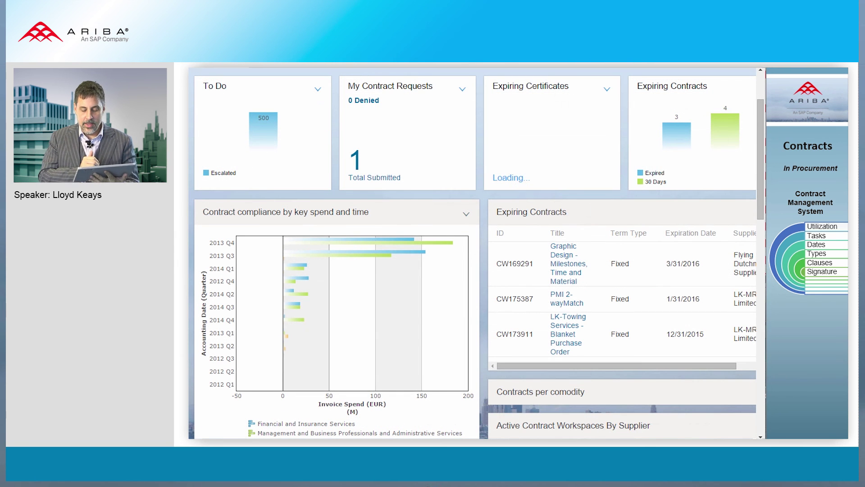